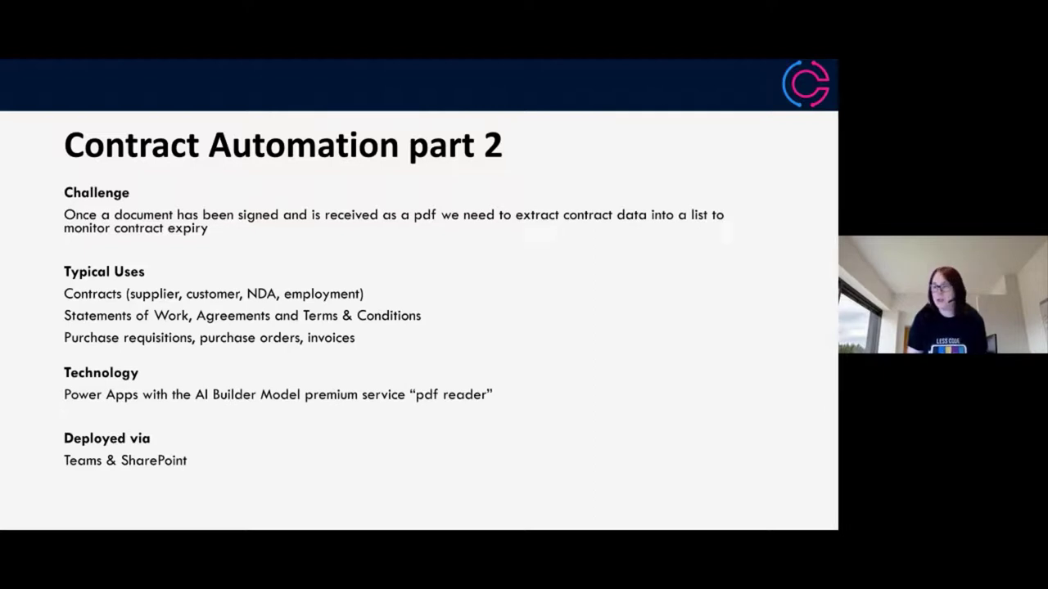
Advance the slide and open Power Apps from the Office app launcher in the browser.
key("Right")
key("Right")
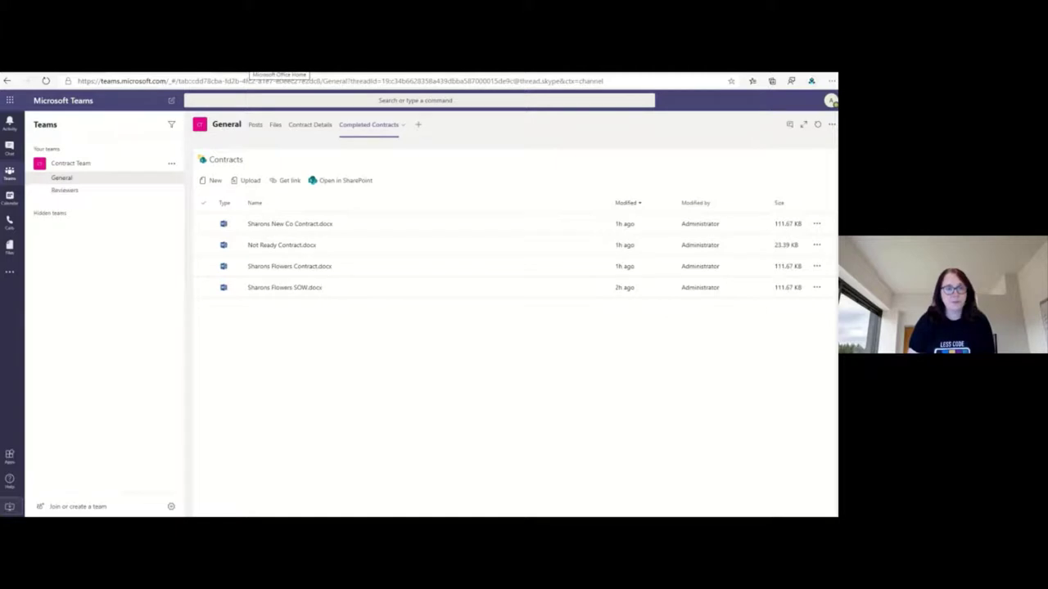
left_click(277, 75)
left_click(277, 288)
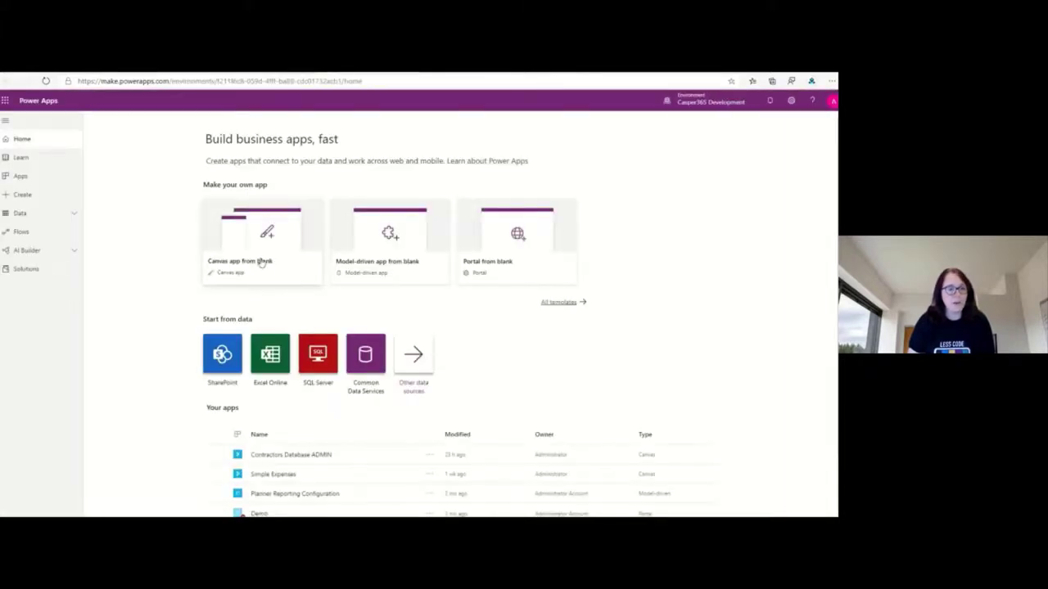
Start a new Form Processing model named Signed Documents from the AI Builder Build page.
left_click(23, 252)
left_click(23, 270)
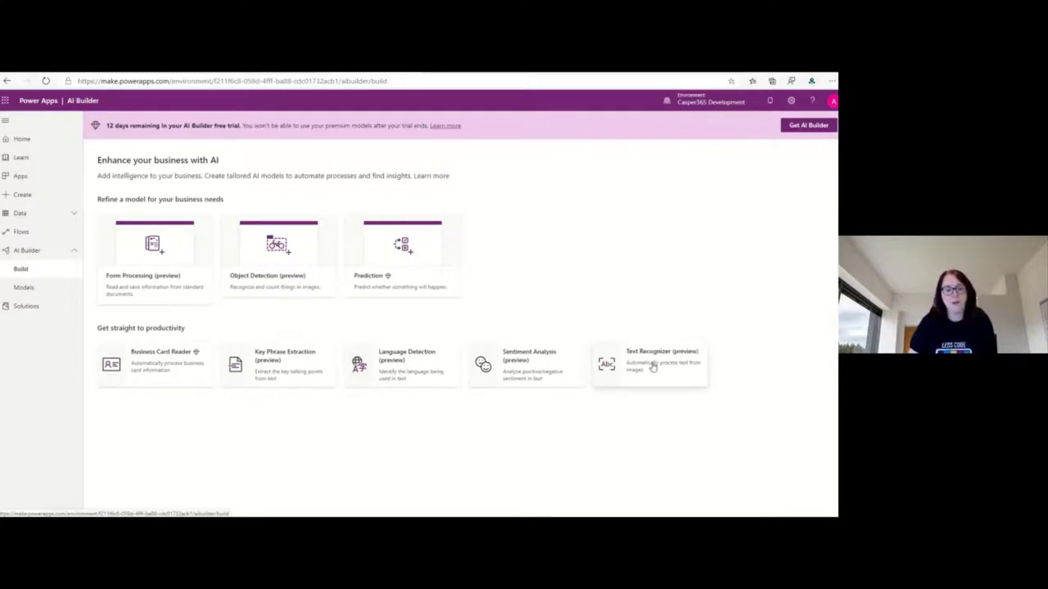
left_click(177, 281)
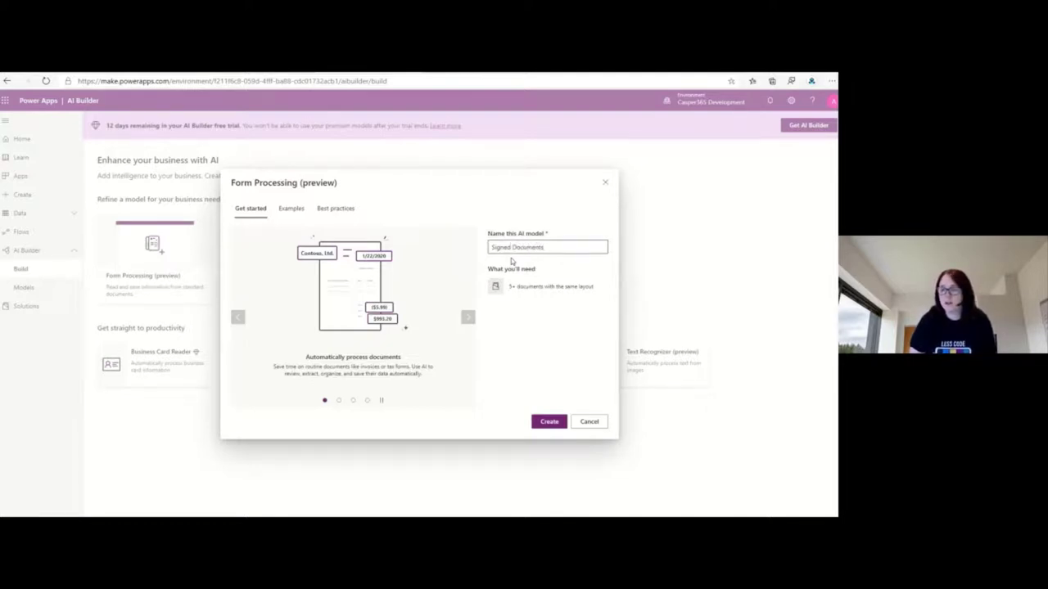
Create the model, upload the six contract PDFs from CSS-01.pdf onward, and start analysis.
left_click(547, 422)
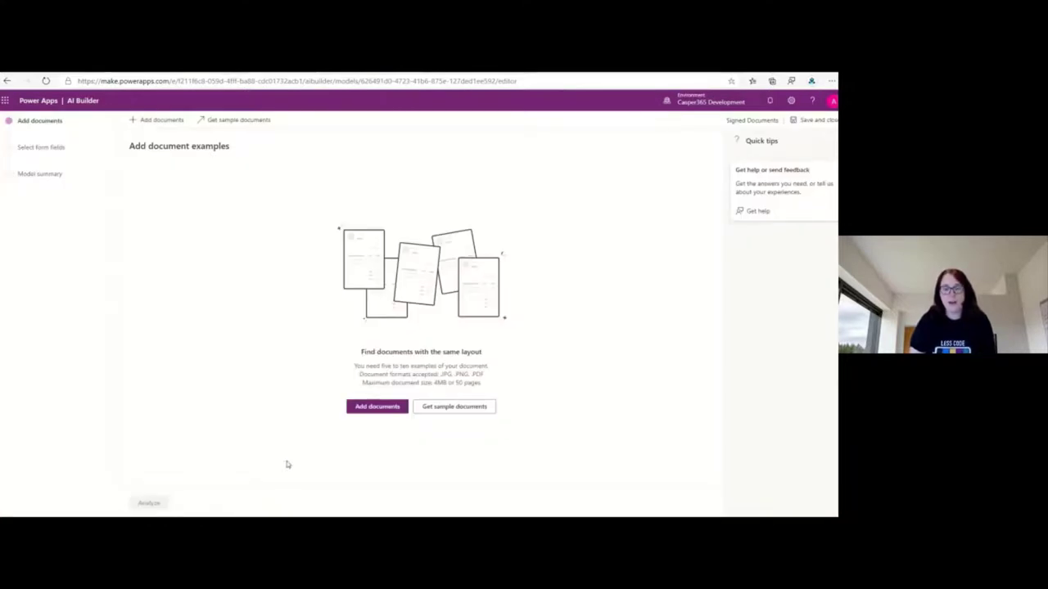
left_click(378, 407)
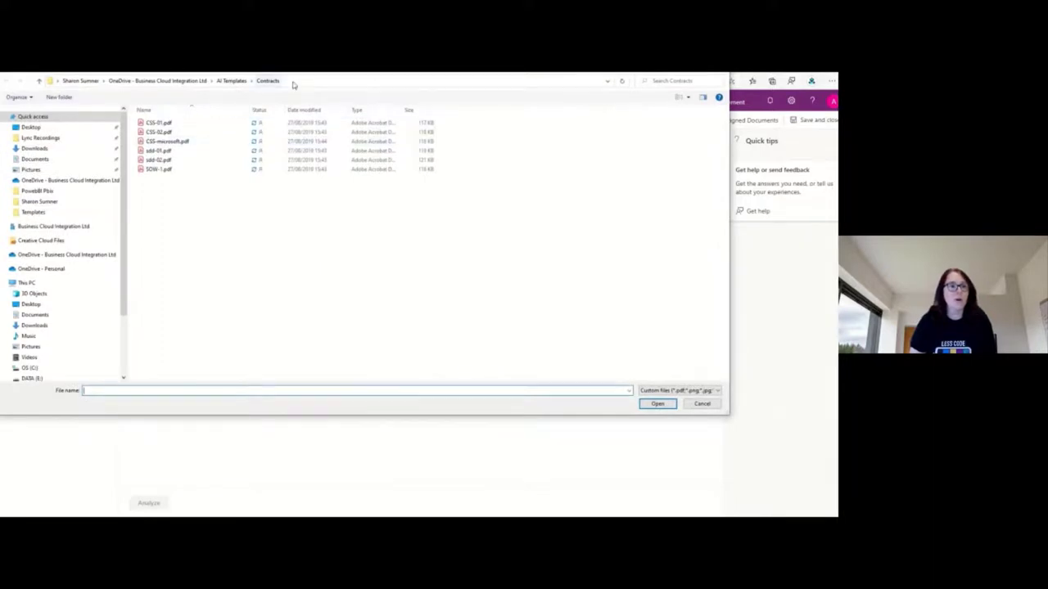
left_click(181, 122)
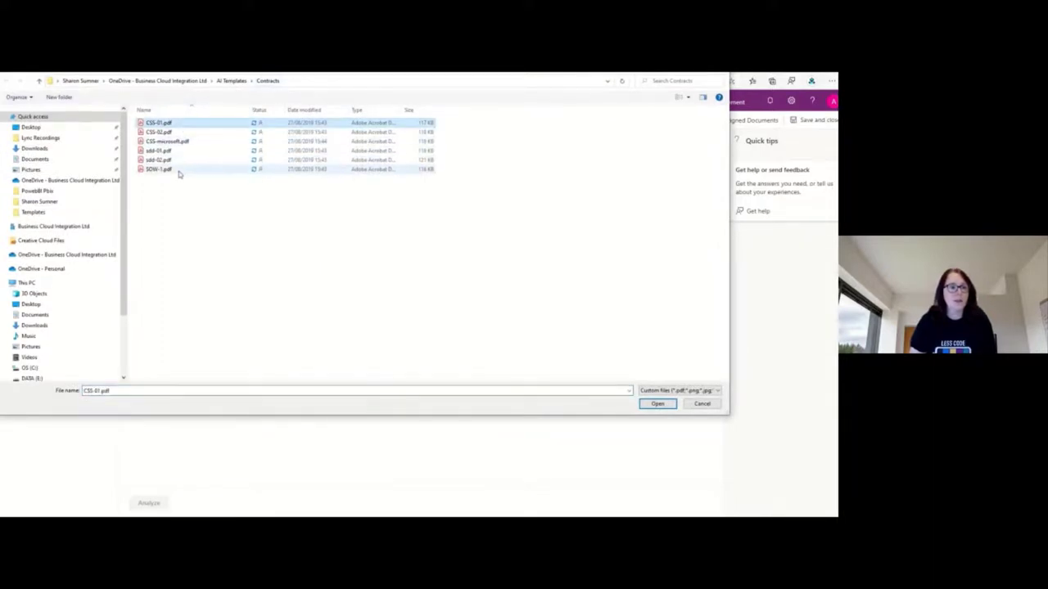
left_click(177, 169, "shift")
left_click(658, 404)
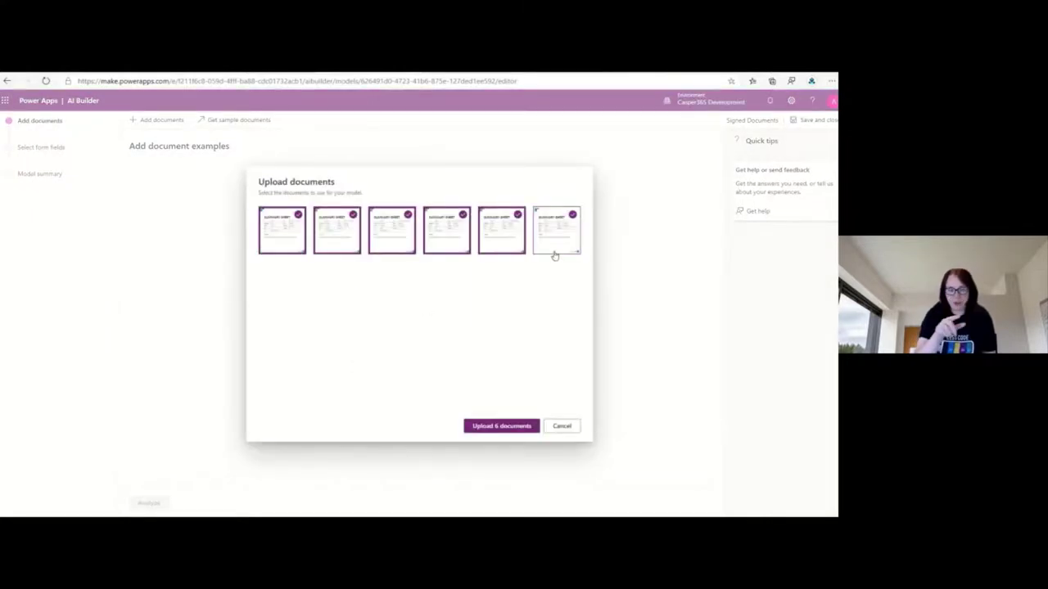
left_click(501, 427)
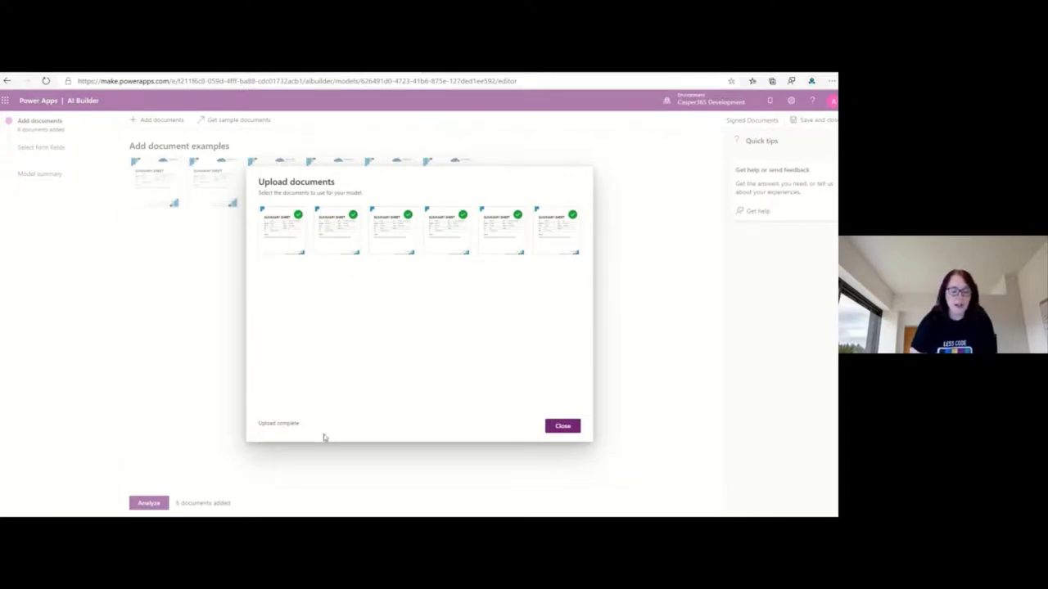
left_click(562, 427)
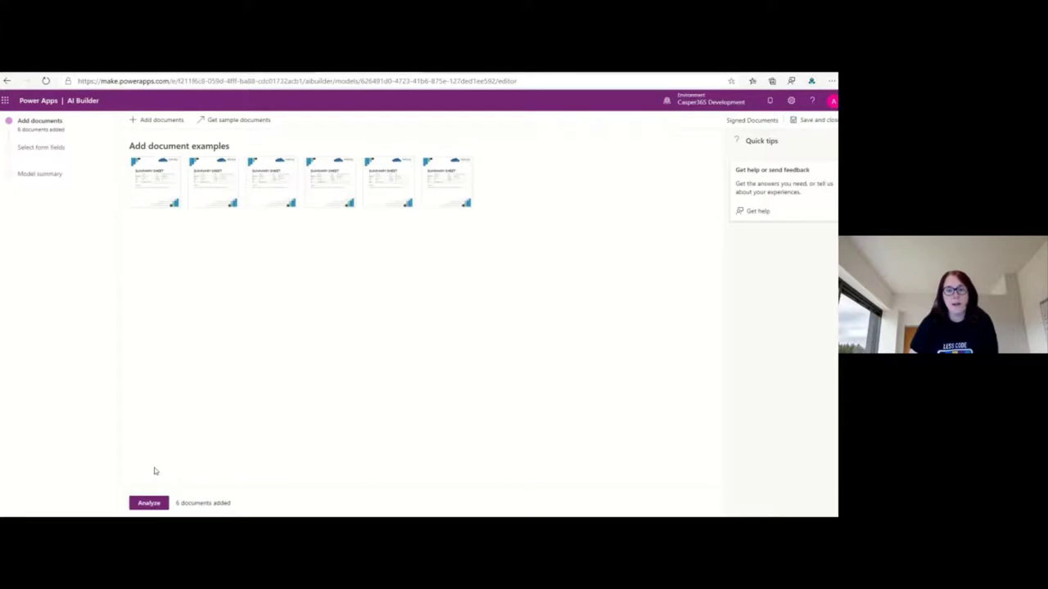
left_click(151, 503)
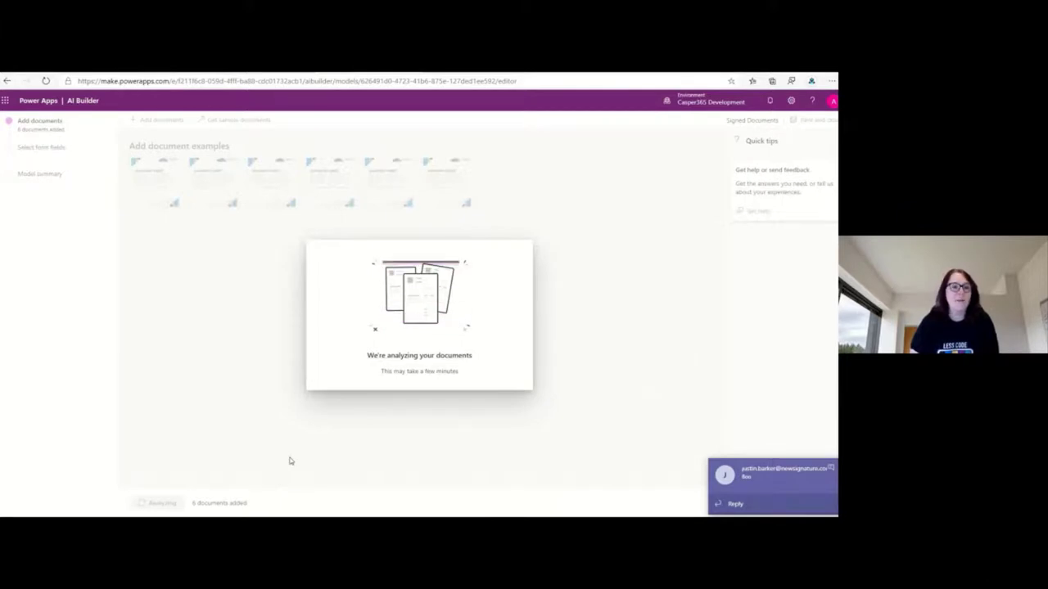
Dismiss the incoming Teams chat notification while the document analysis finishes.
left_click(831, 467)
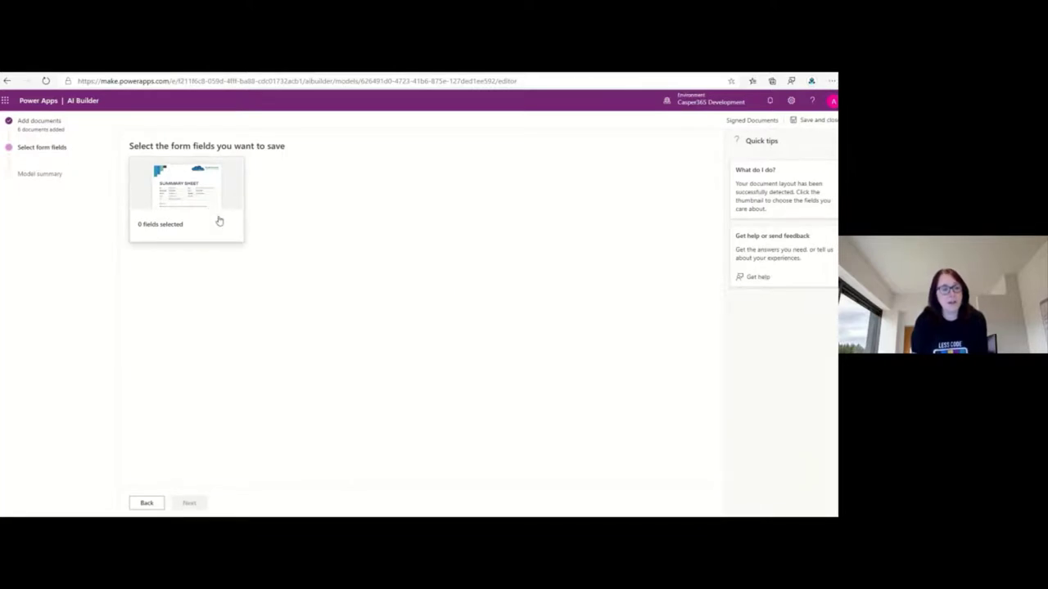
Open the detected summary-sheet layout and show its full list of fields.
left_click(161, 228)
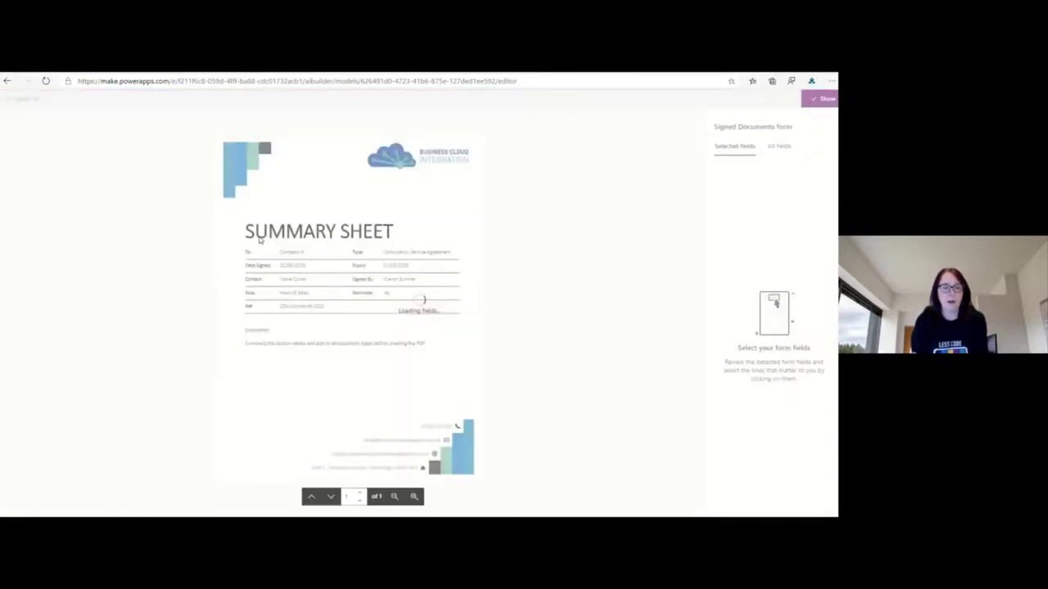
mouse_move(292, 266)
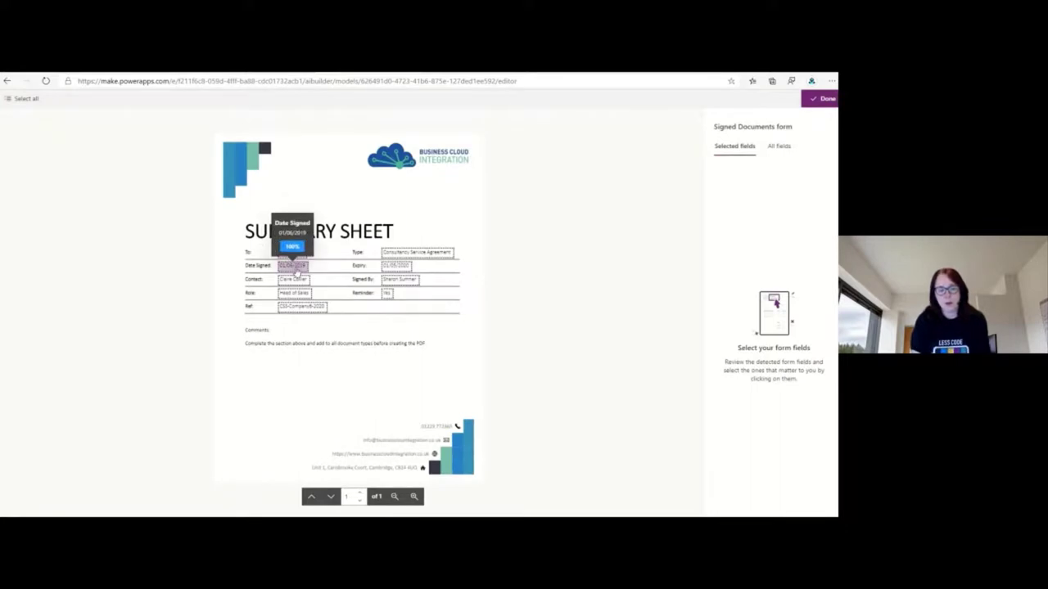
mouse_move(388, 296)
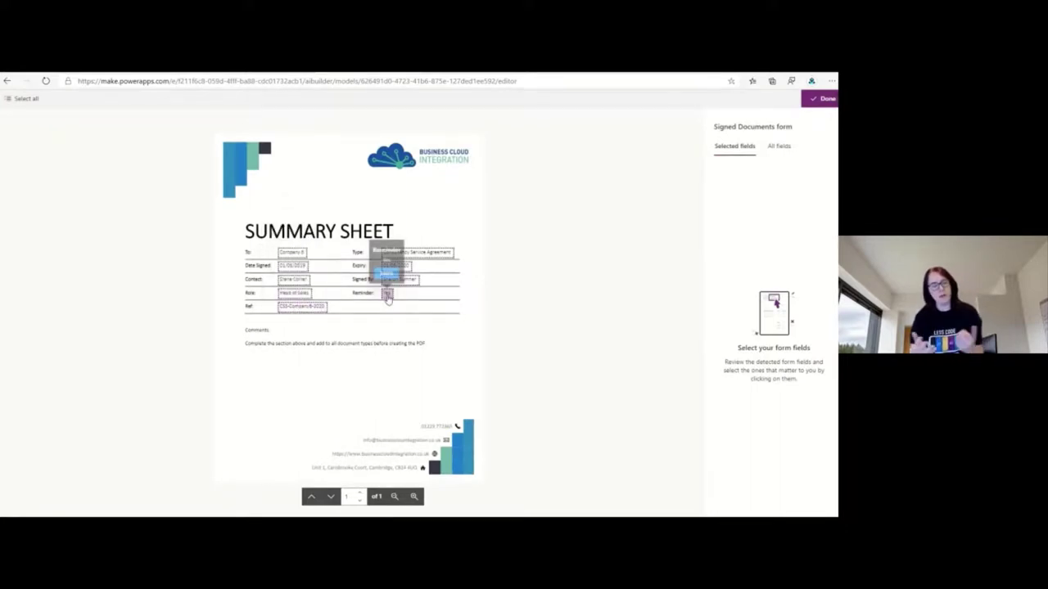
mouse_move(396, 255)
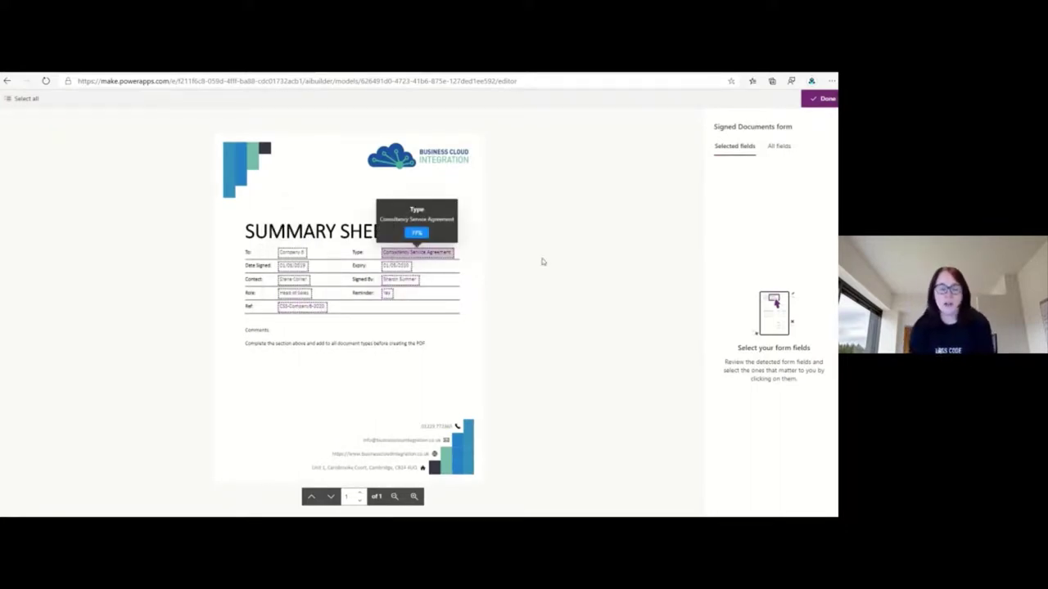
left_click(780, 153)
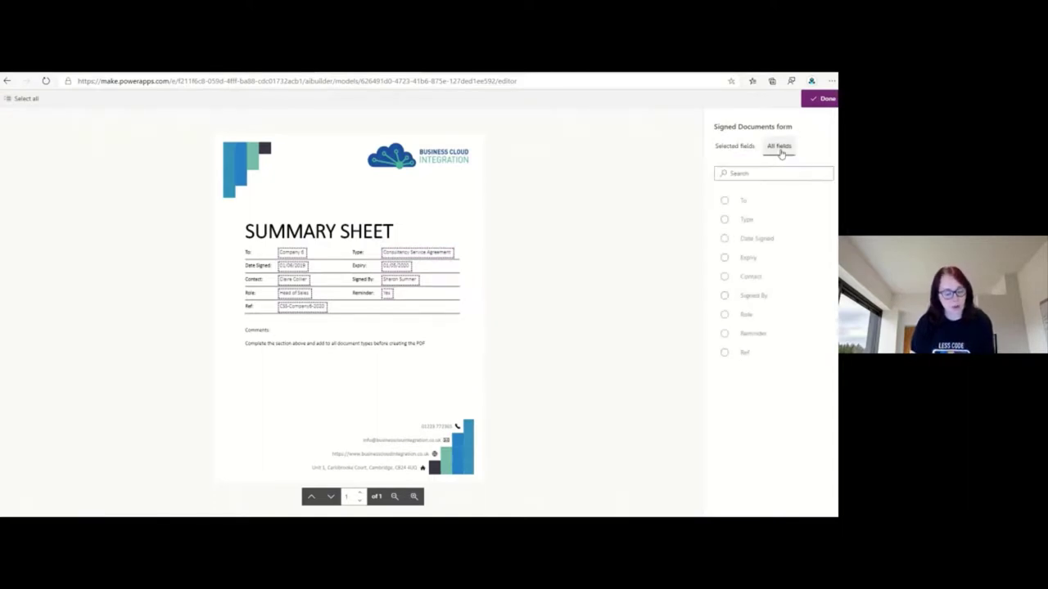
Select To, Type, Date Signed, Expiry, Contact, Signed By, Role, Reminder and Ref, renaming To as Company Name.
left_click(725, 200)
left_click(724, 220)
left_click(724, 239)
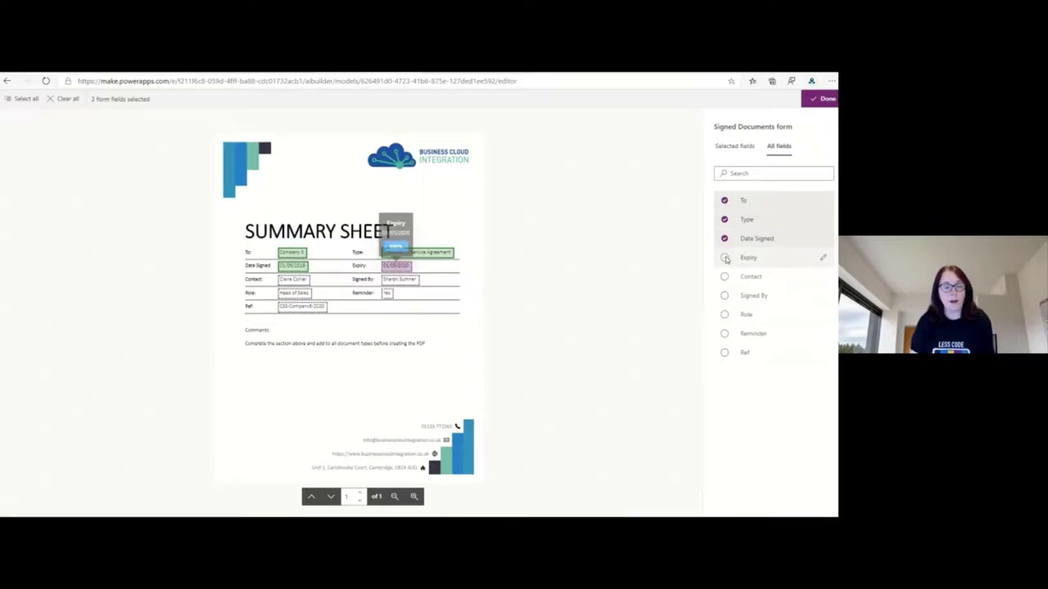
left_click(724, 257)
left_click(724, 276)
left_click(725, 295)
left_click(724, 314)
left_click(724, 333)
left_click(724, 354)
left_click(823, 201)
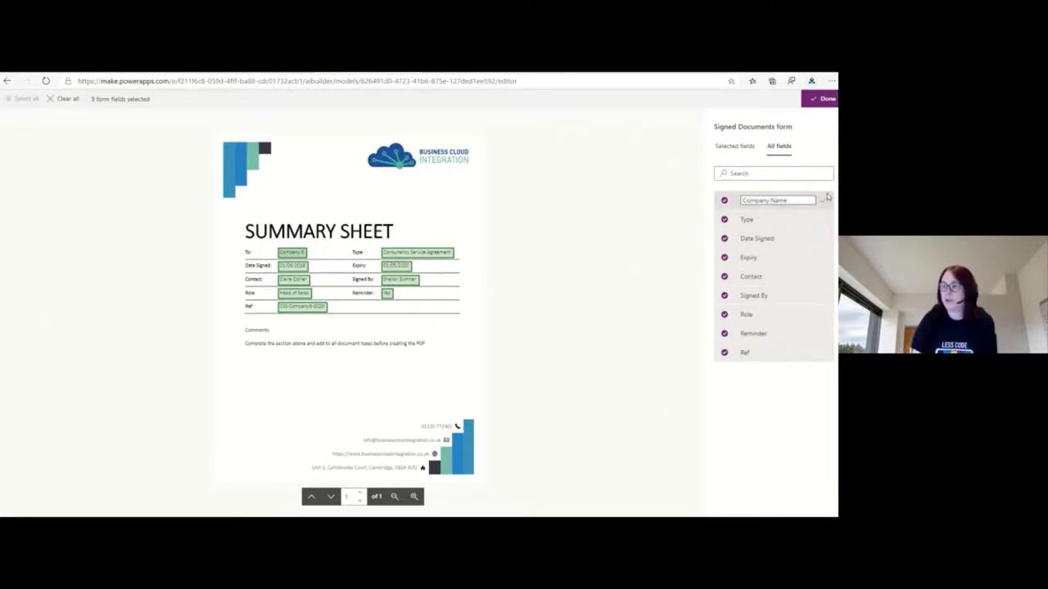
left_click(816, 102)
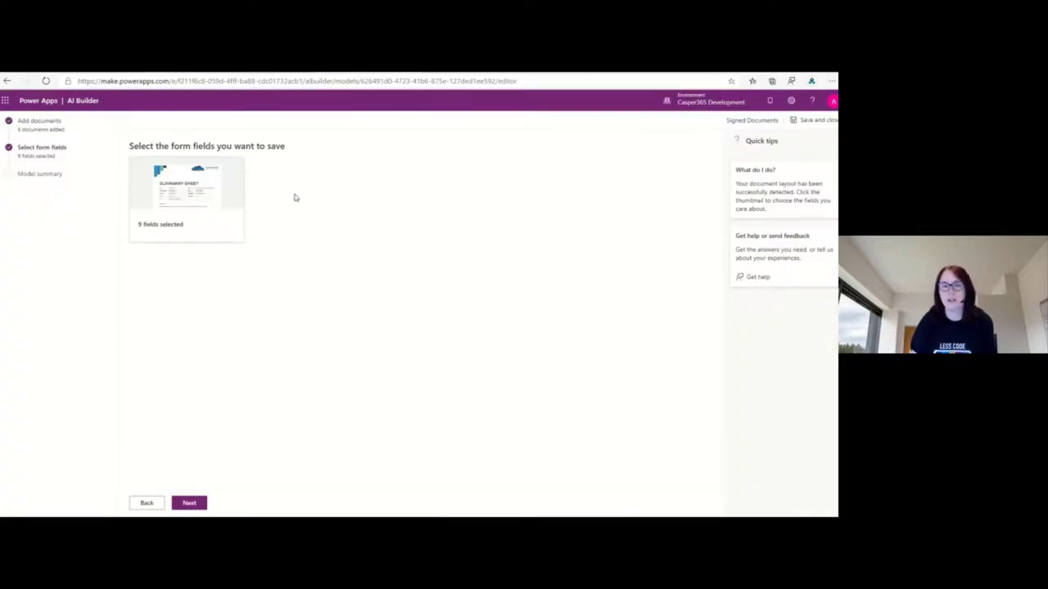
Train the Signed Documents model and return to the models list.
left_click(189, 504)
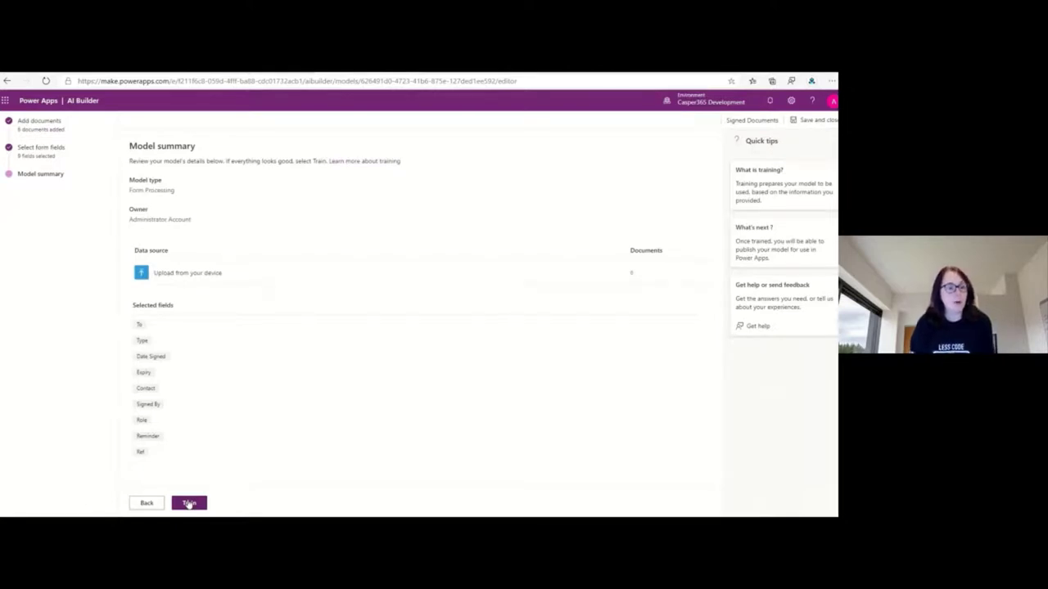
left_click(189, 503)
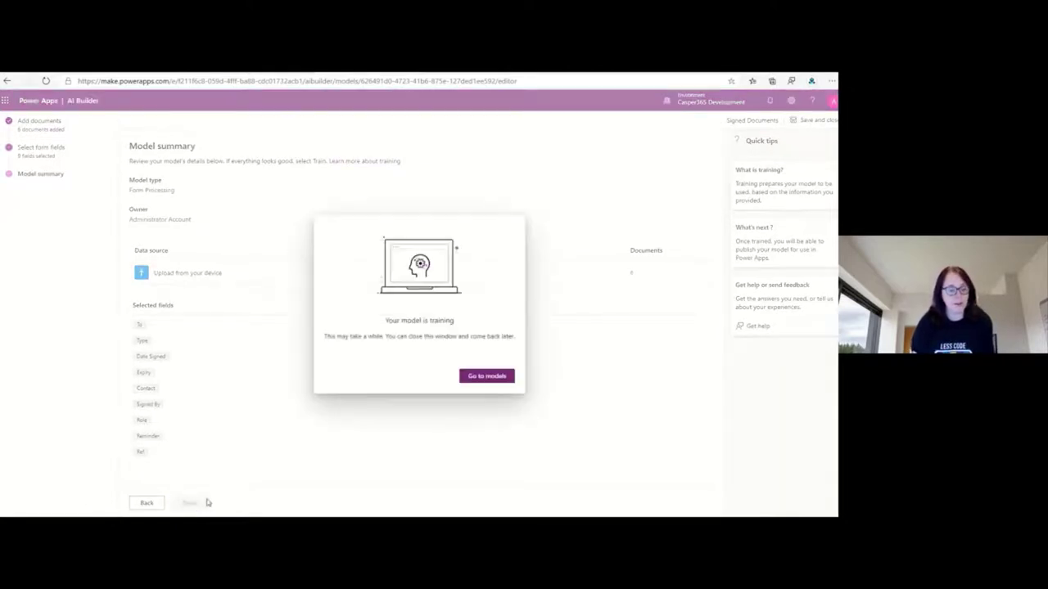
left_click(487, 376)
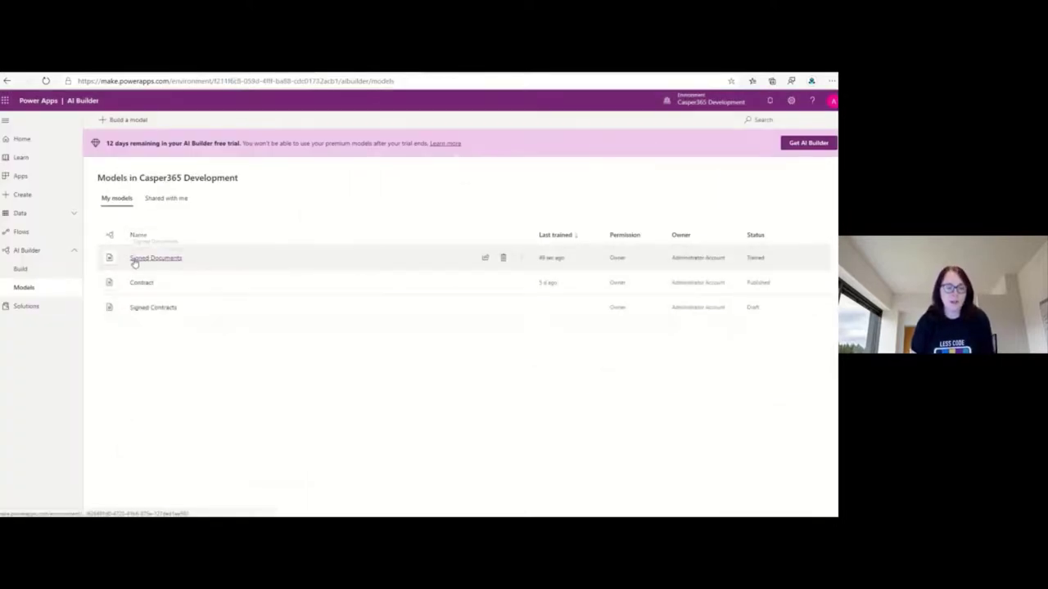
Publish the trained Signed Documents model and dismiss the feedback prompt.
left_click(151, 260)
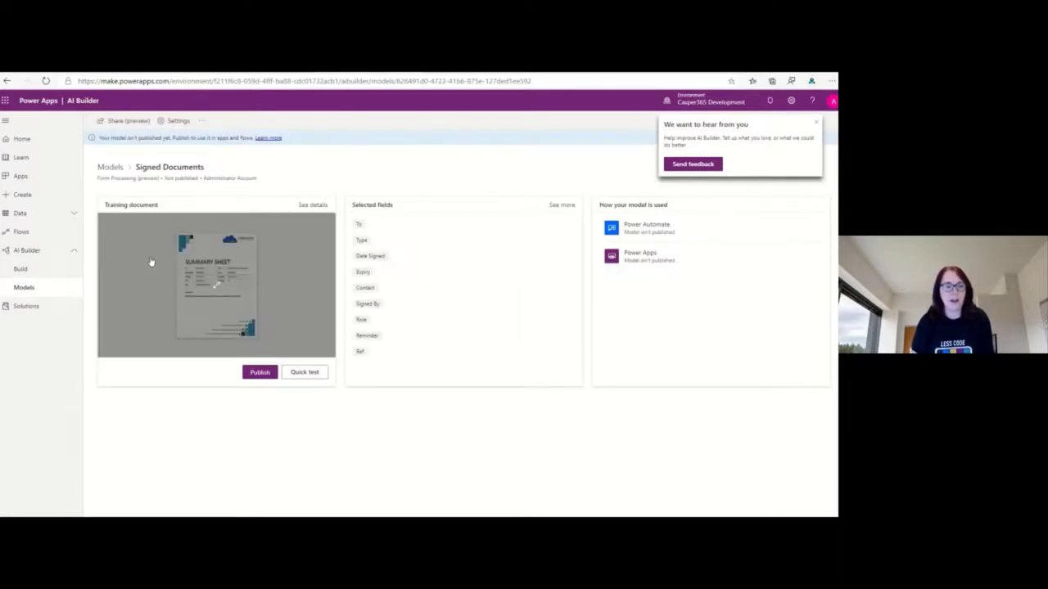
left_click(260, 373)
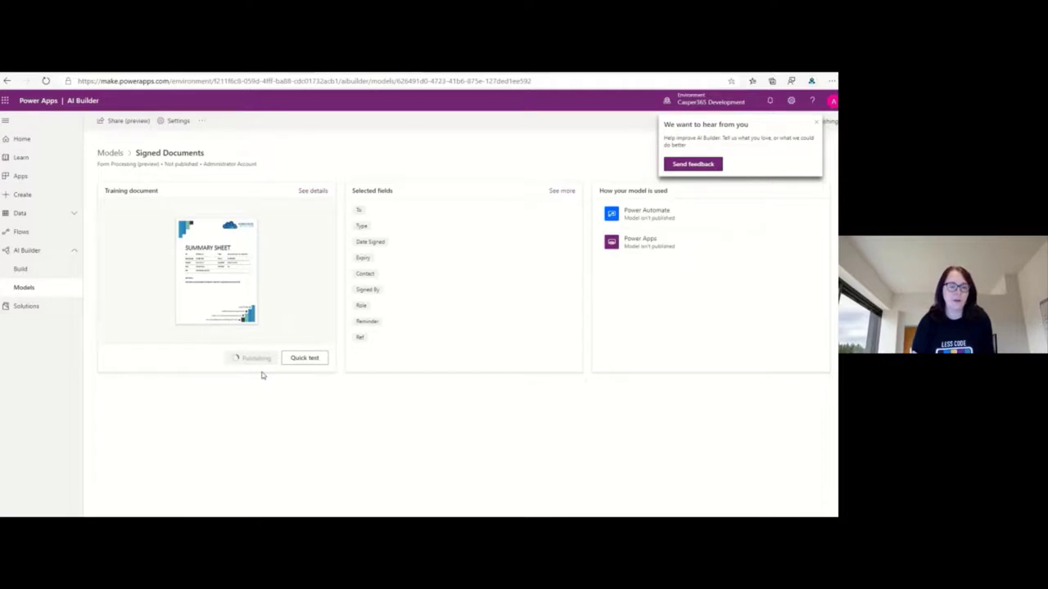
left_click(818, 124)
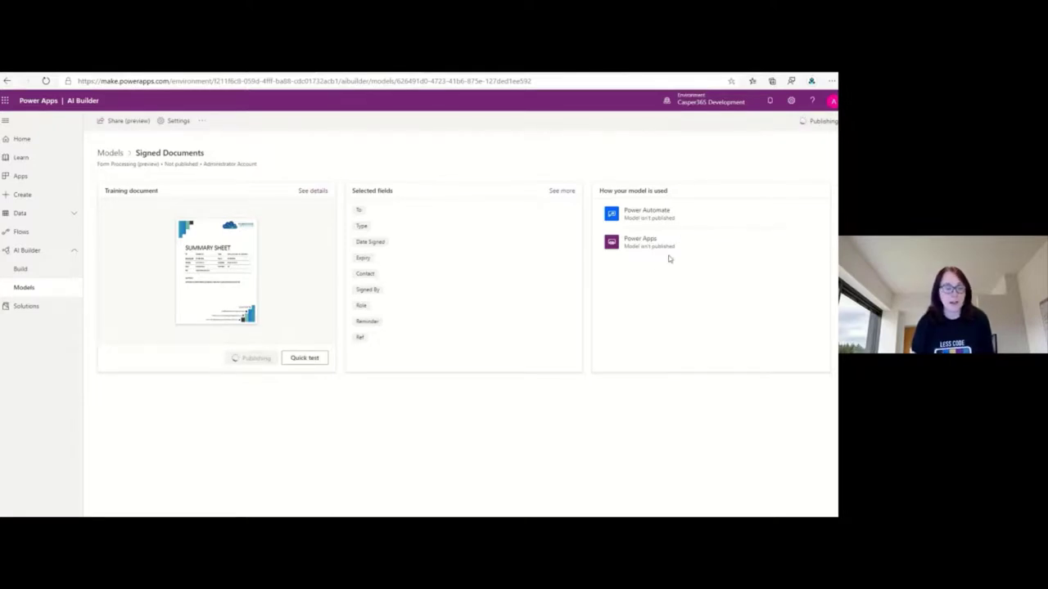
mouse_move(820, 122)
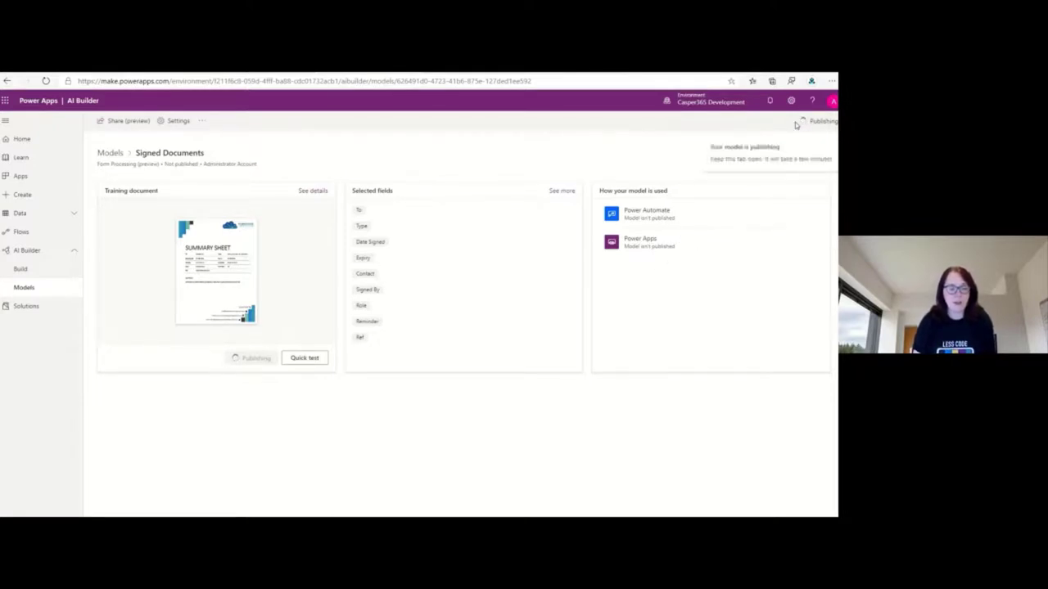